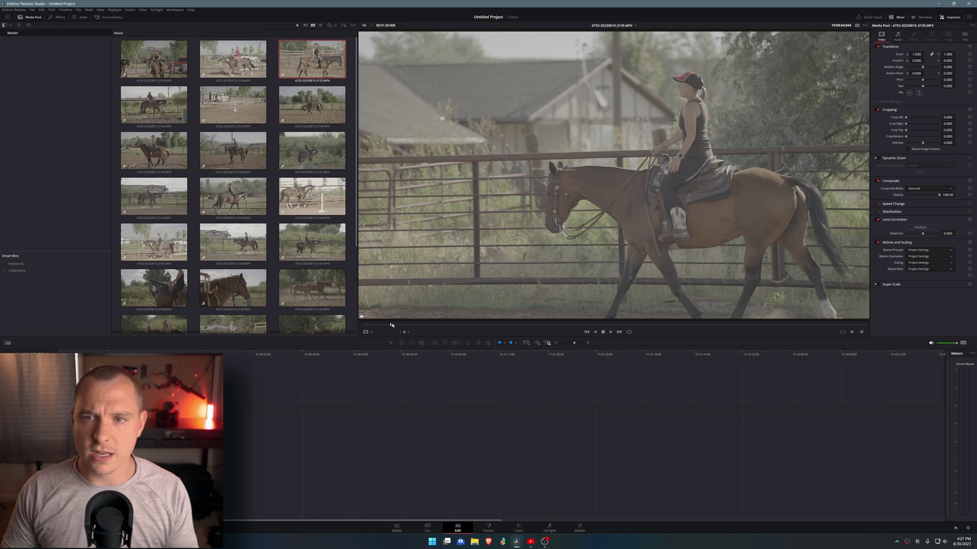
- Confirm Color Management uses DaVinci YRGB Color Managed with Rec.709 Gamma 2.4 output, leaving it unchanged
left_click_drag(414, 326, 489, 324)
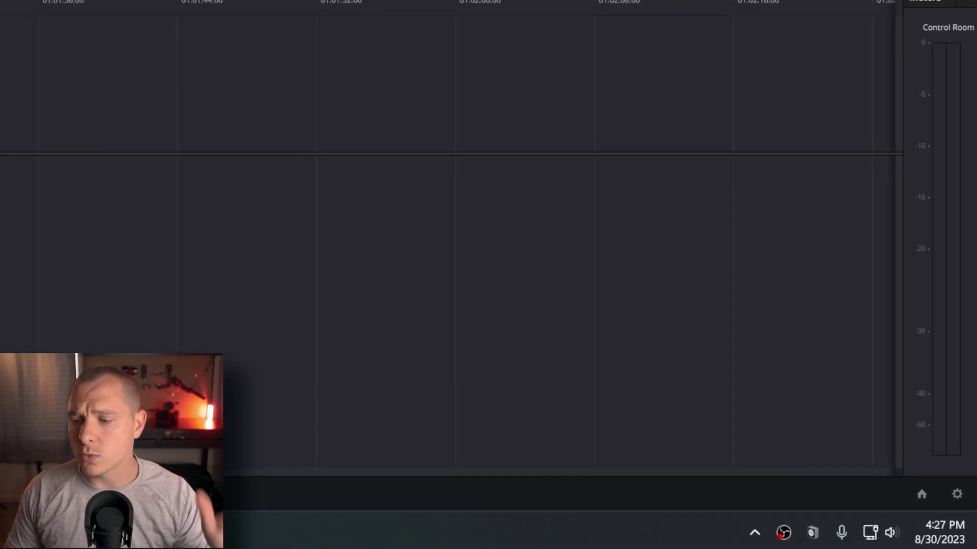
left_click(956, 494)
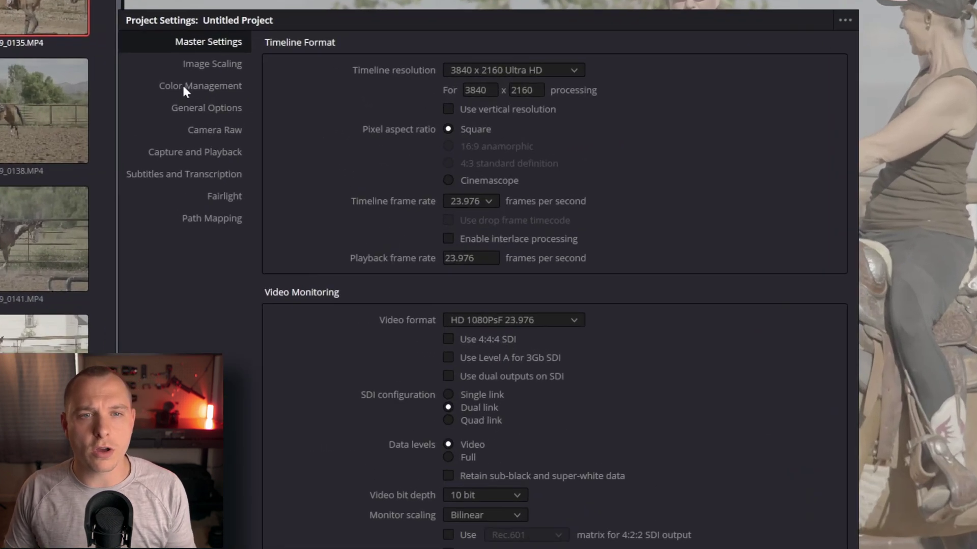
left_click(392, 96)
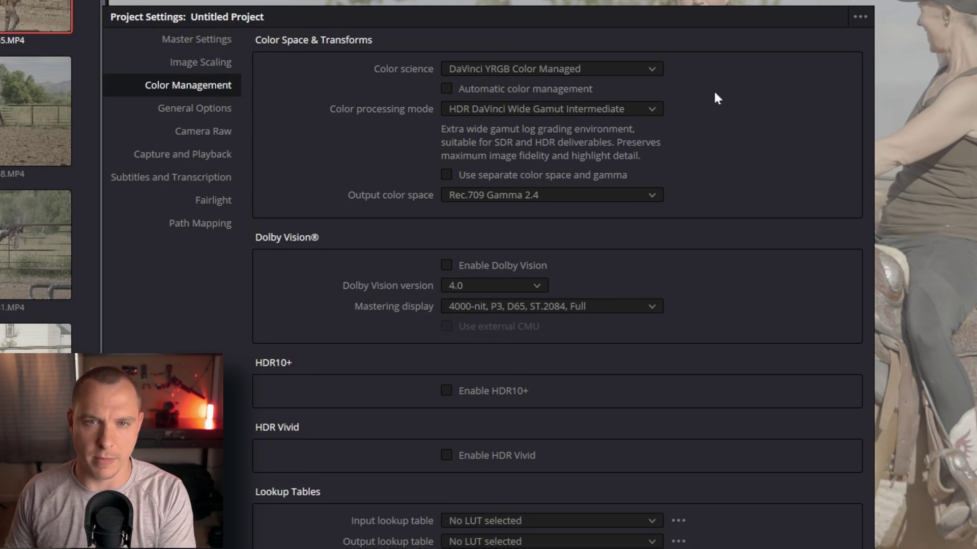
left_click(572, 109)
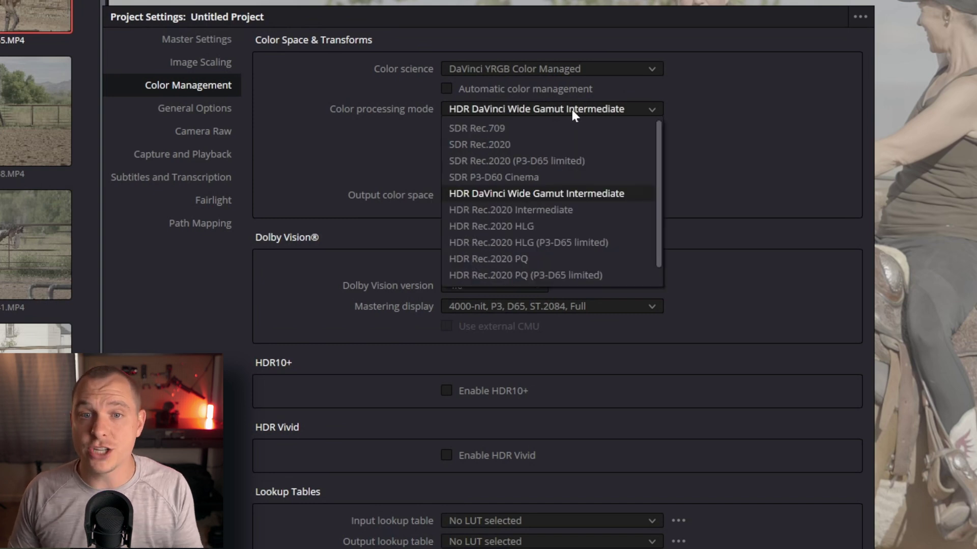
left_click(725, 96)
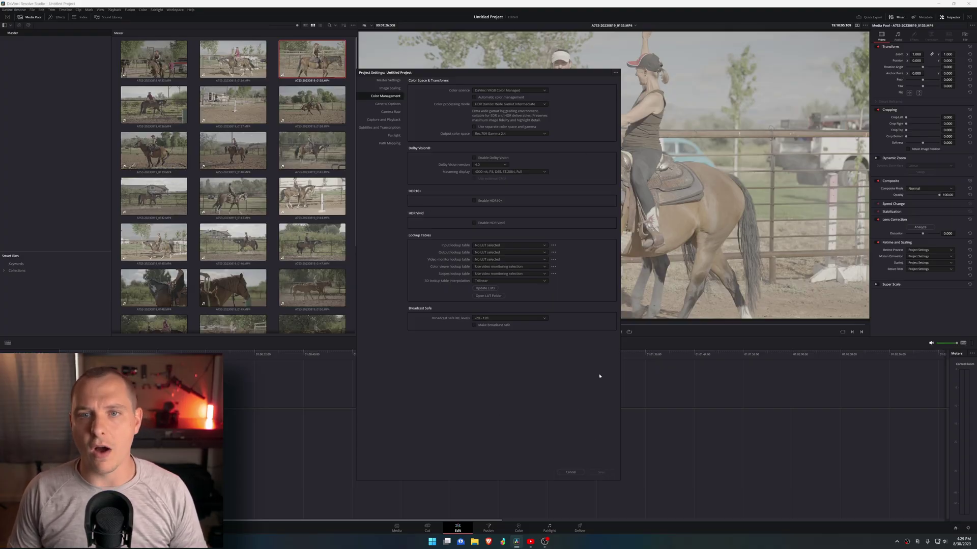
- Assign Sony S-Gamut3.Cine/S-Log3 input color space to all media pool clips
left_click(570, 472)
left_click(156, 58)
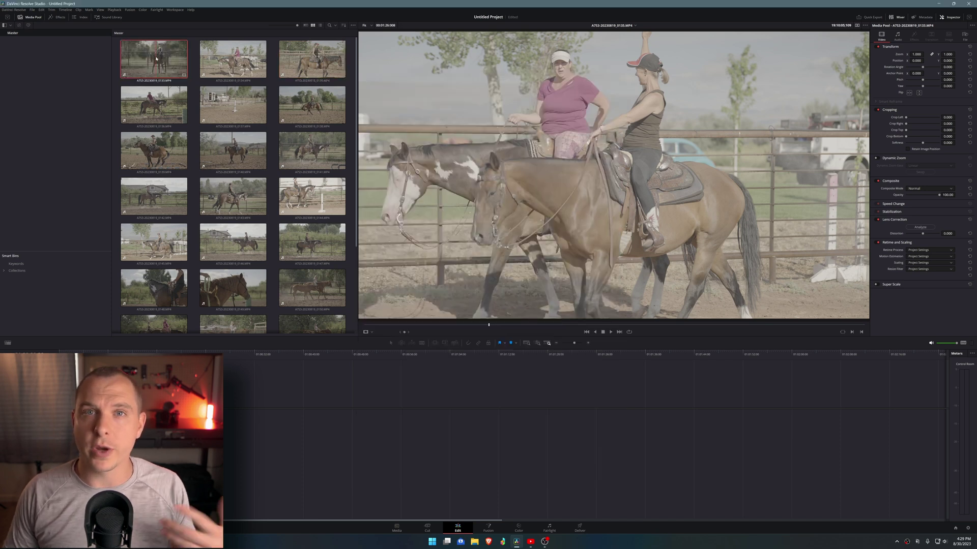
key("ctrl+a")
right_click(257, 64)
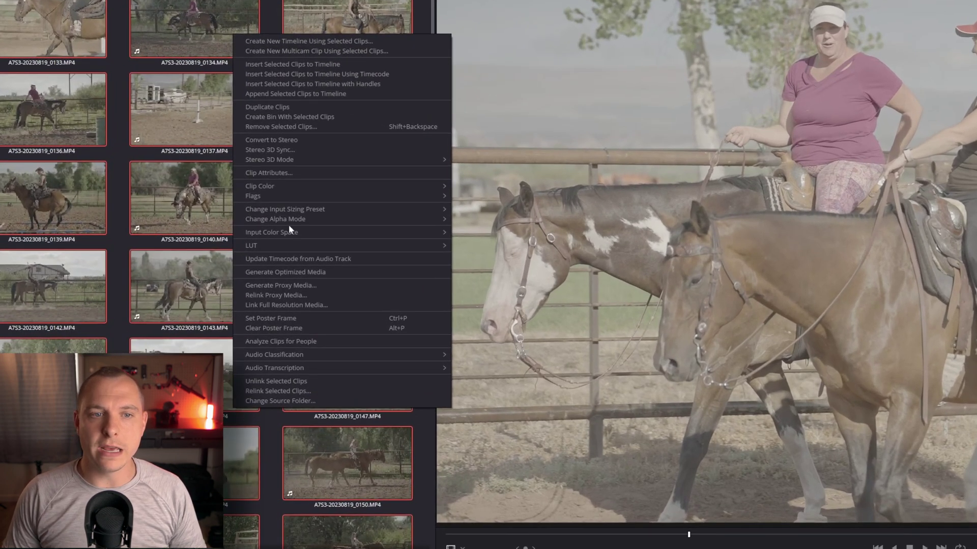
mouse_move(289, 215)
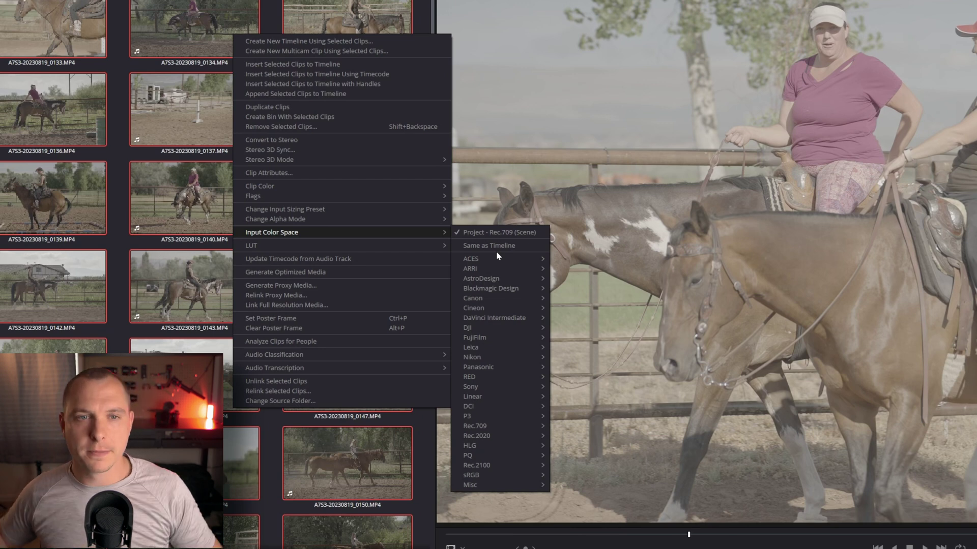
mouse_move(468, 387)
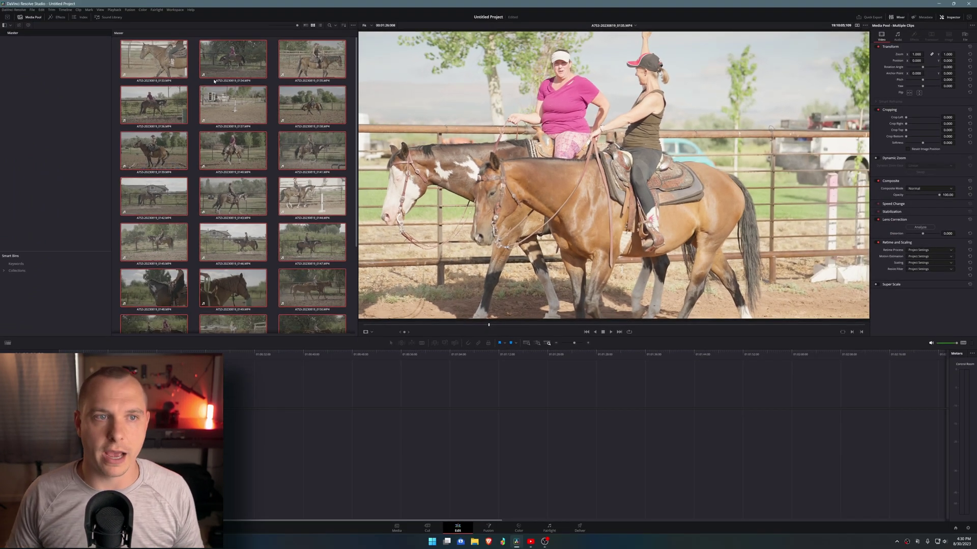
left_click(145, 61)
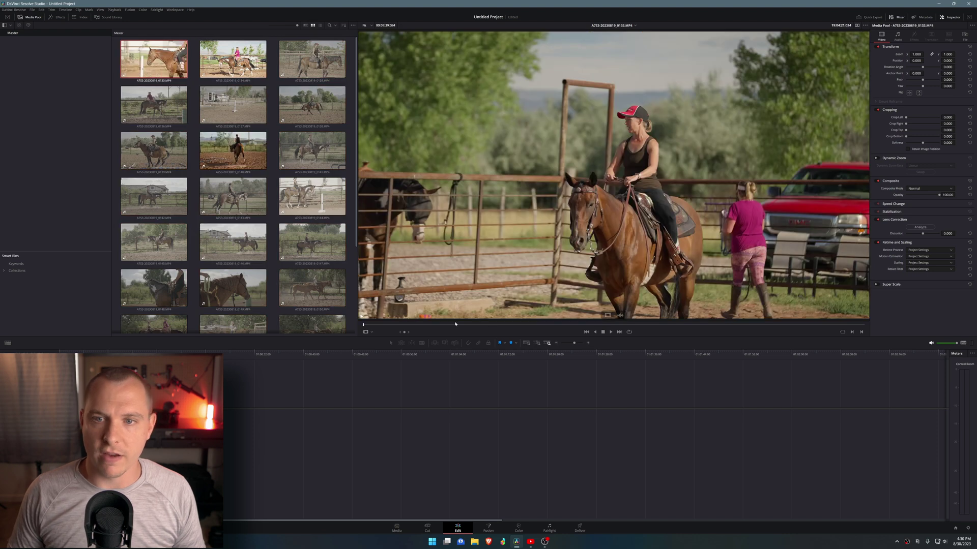
left_click(463, 326)
left_click_drag(463, 328, 451, 331)
key("space")
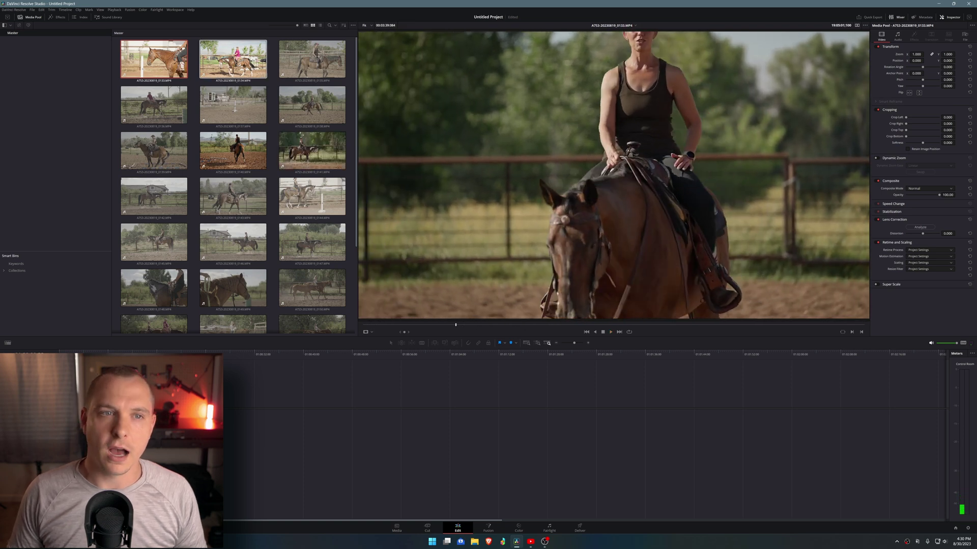
left_click(233, 59)
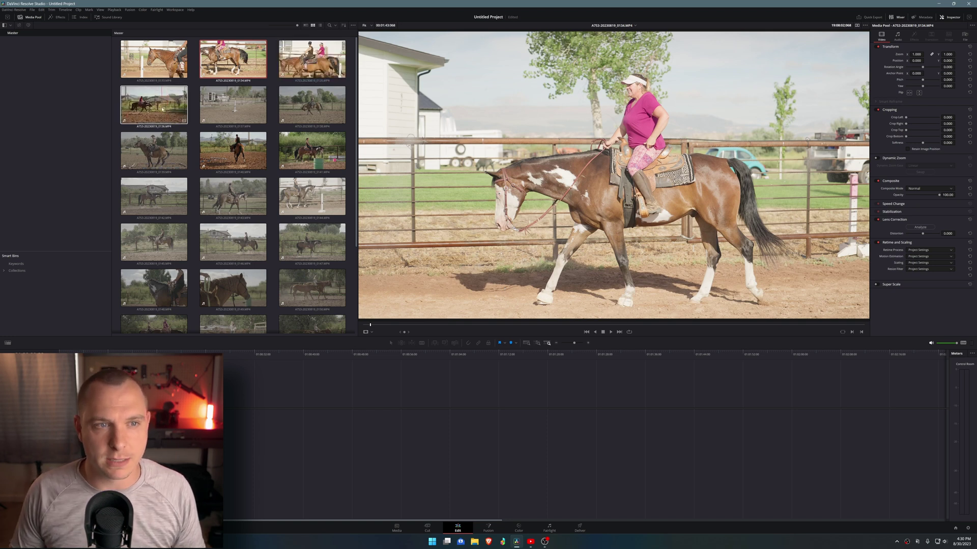
left_click(244, 108)
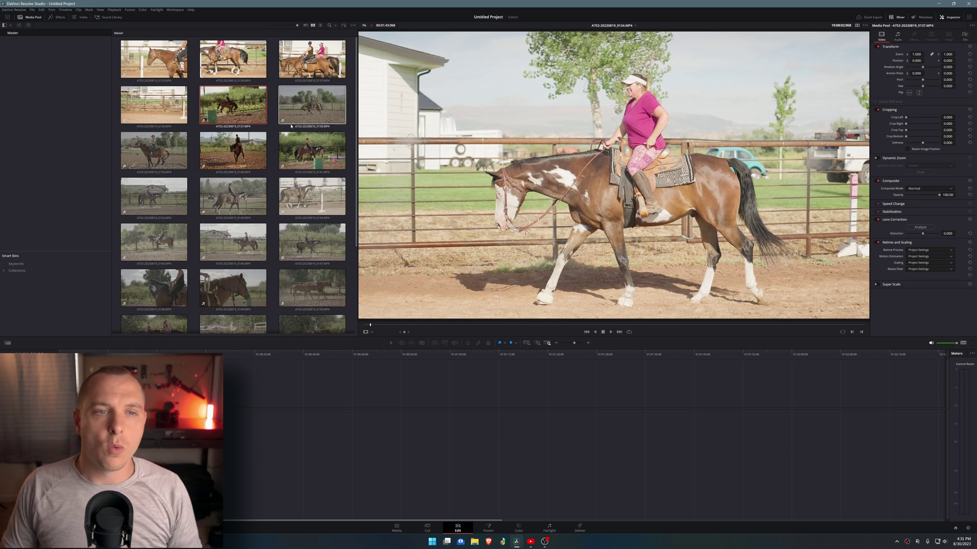
scroll(249, 178, "up", 1)
- Select the horse clips in the media pool through clip 0157
scroll(252, 244, "down", 1)
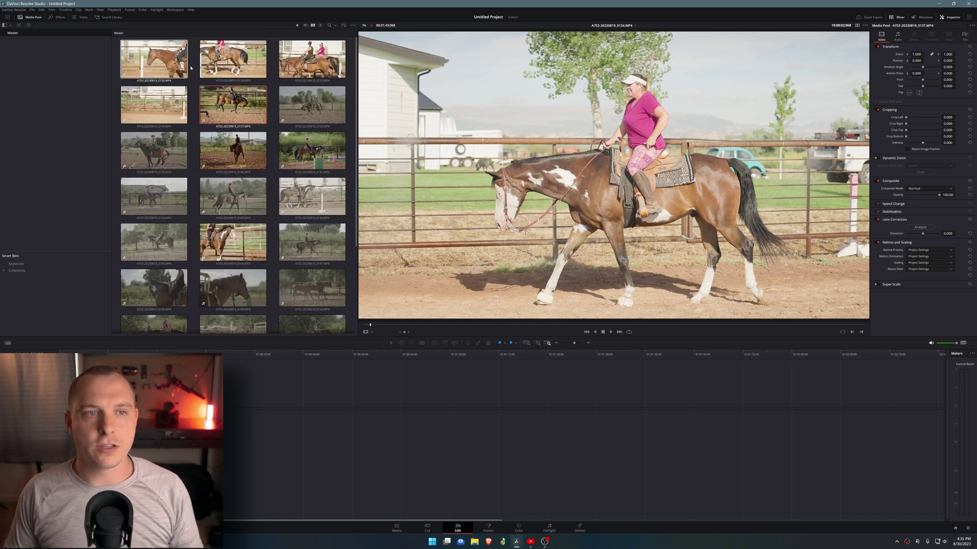
scroll(193, 243, "down", 3)
left_click(152, 312, "shift")
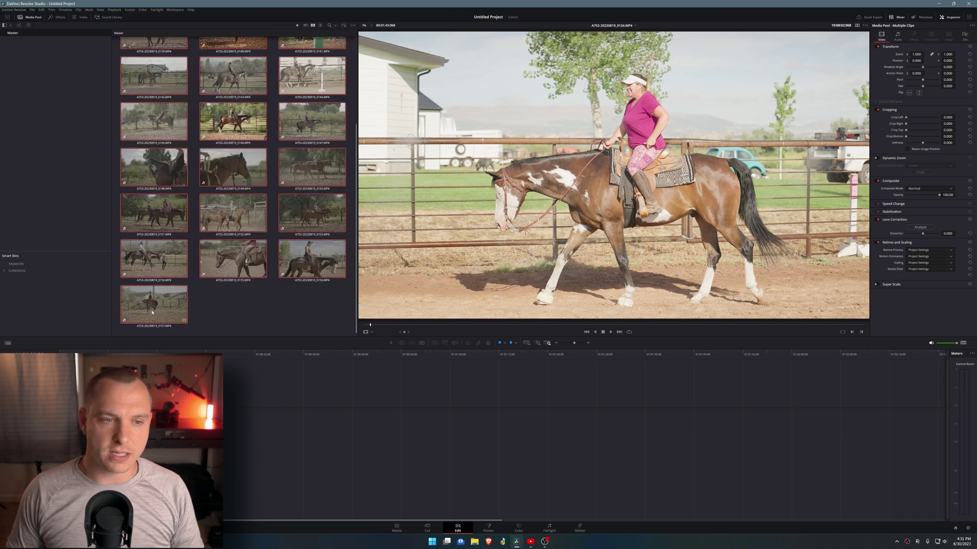
scroll(267, 165, "up", 3)
right_click(225, 55)
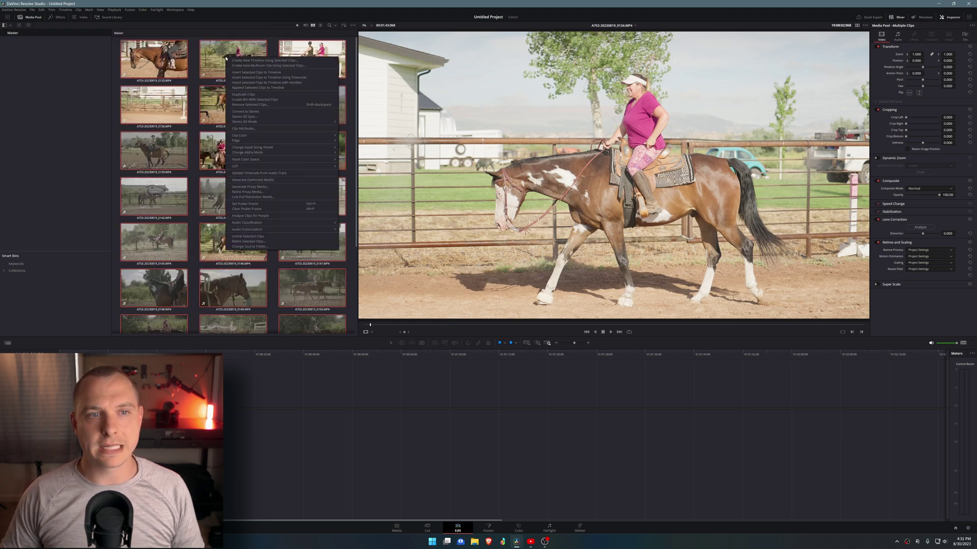
left_click(263, 126)
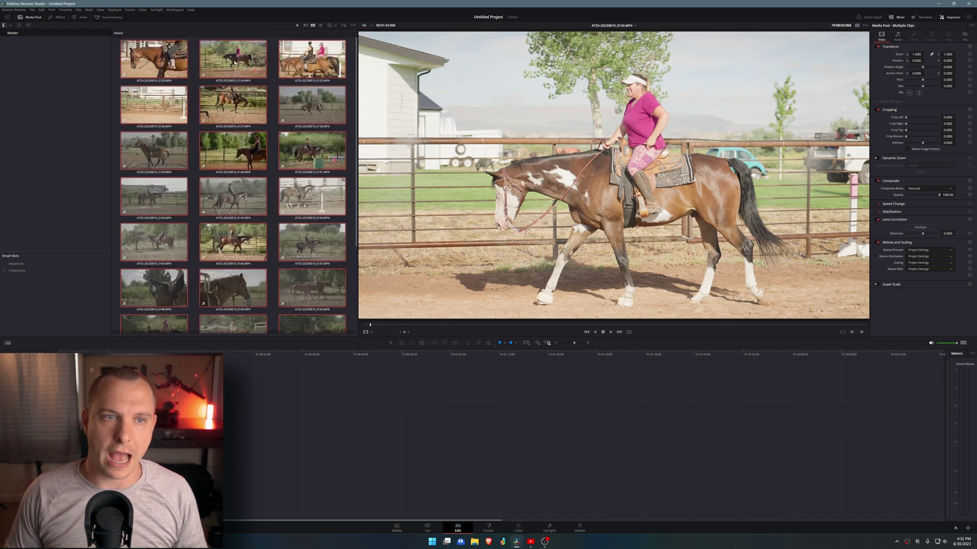
- Change the selected clips' video frame rate from 119.88 to 23.976 in Clip Attributes
right_click(232, 60)
left_click(285, 131)
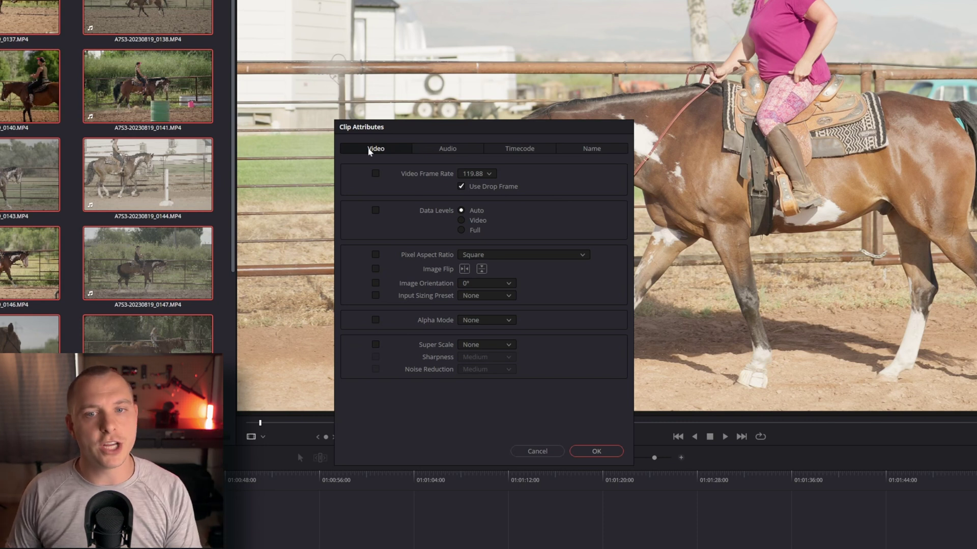
left_click(483, 173)
scroll(490, 218, "up", 3)
scroll(489, 219, "up", 1)
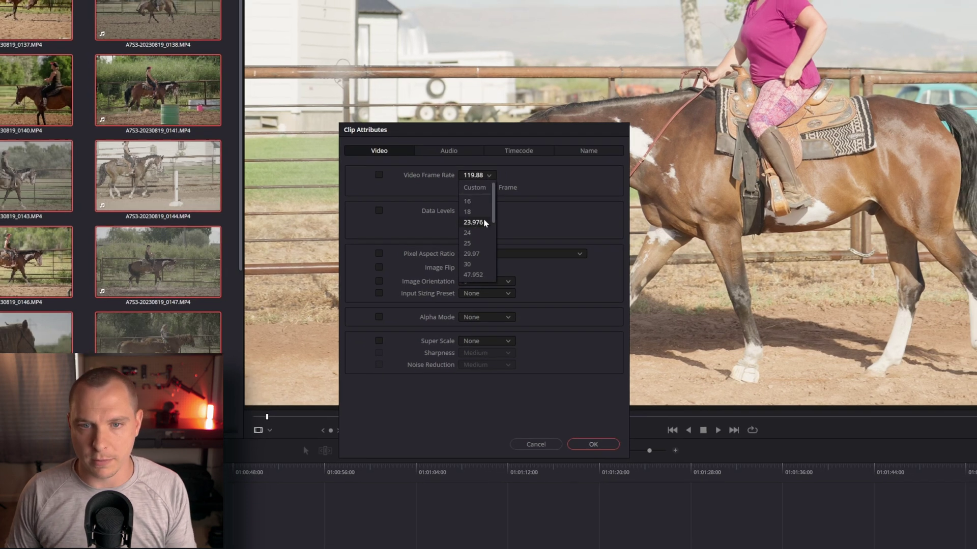
left_click(473, 223)
left_click(596, 451)
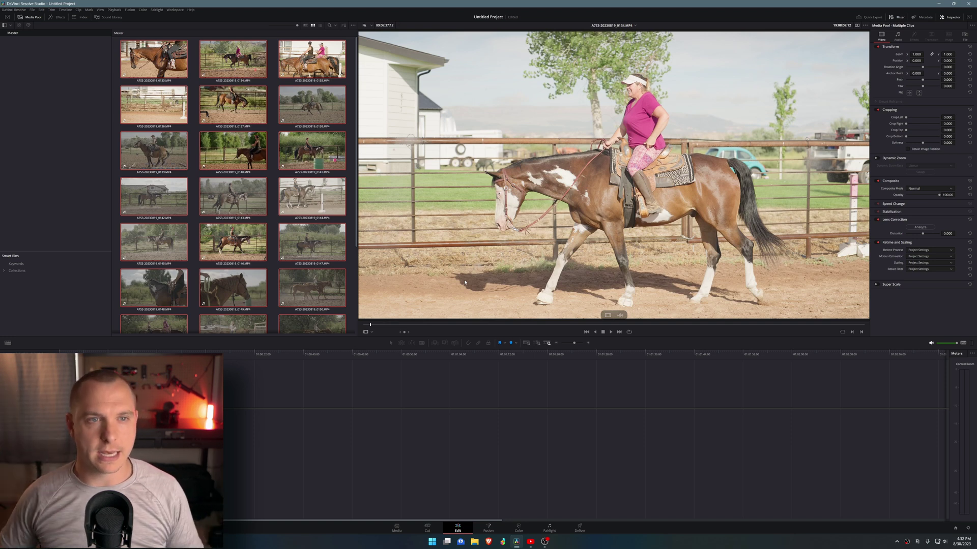
- Drop the horse clips into a new Timeline 1 and play it from a later point
left_click_drag(233, 60, 346, 457)
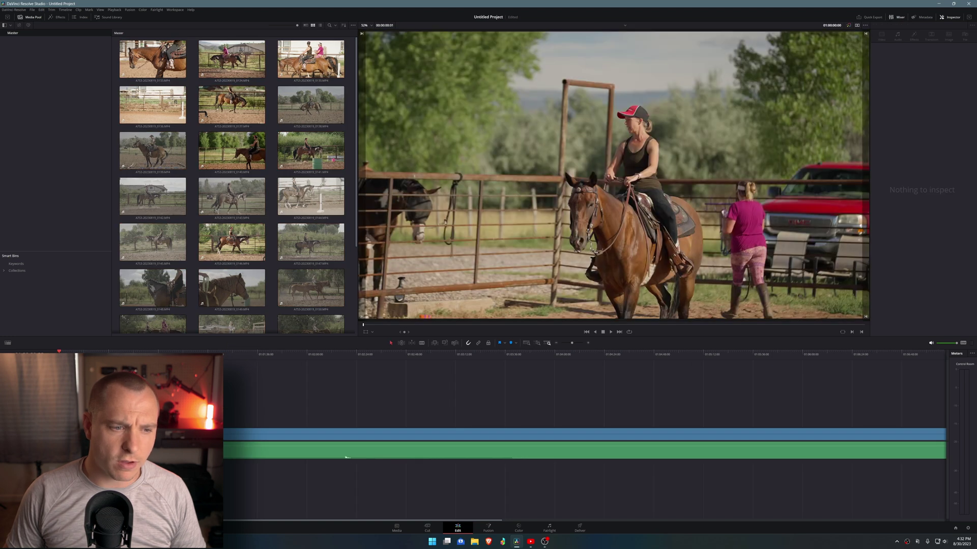
left_click_drag(410, 355, 437, 356)
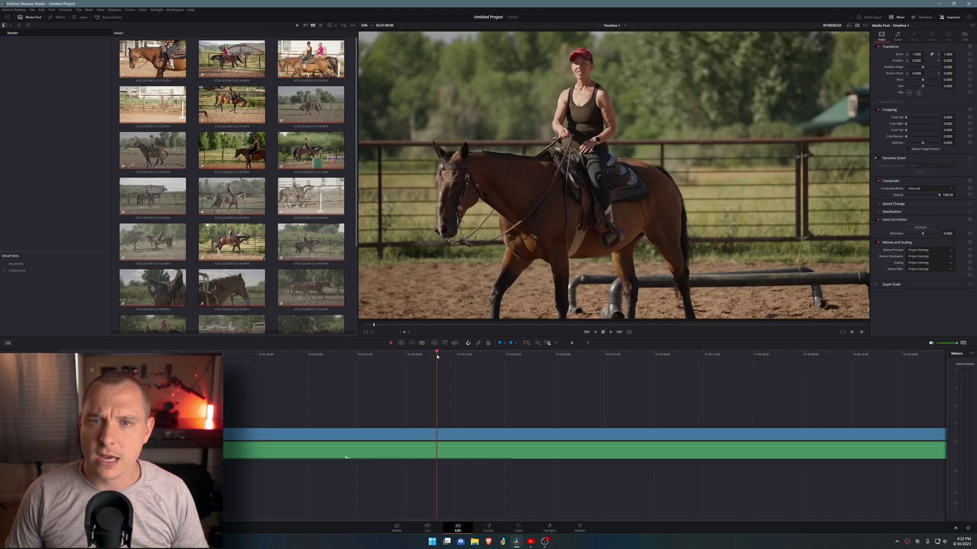
key("space")
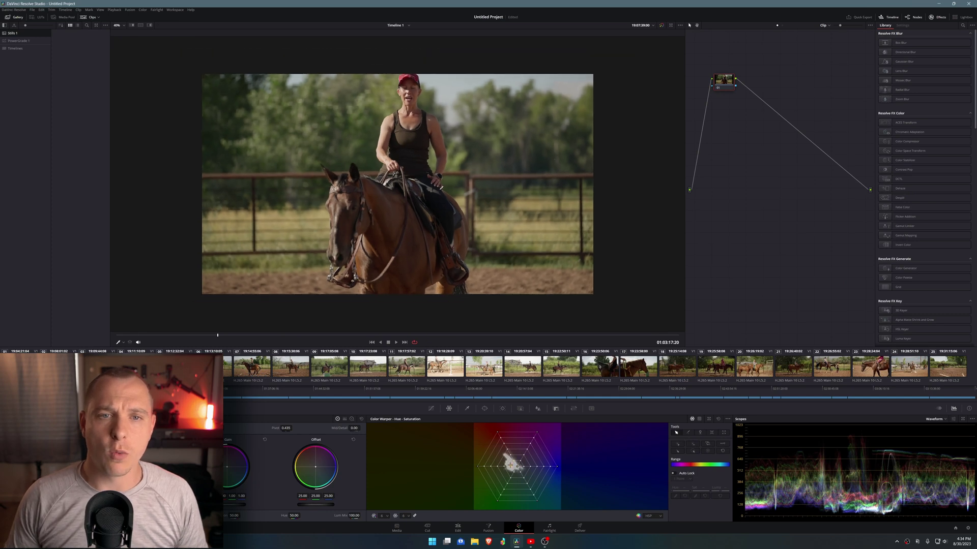
- Zoom in on the horse clip in the Color page viewer
scroll(441, 187, "up", 2)
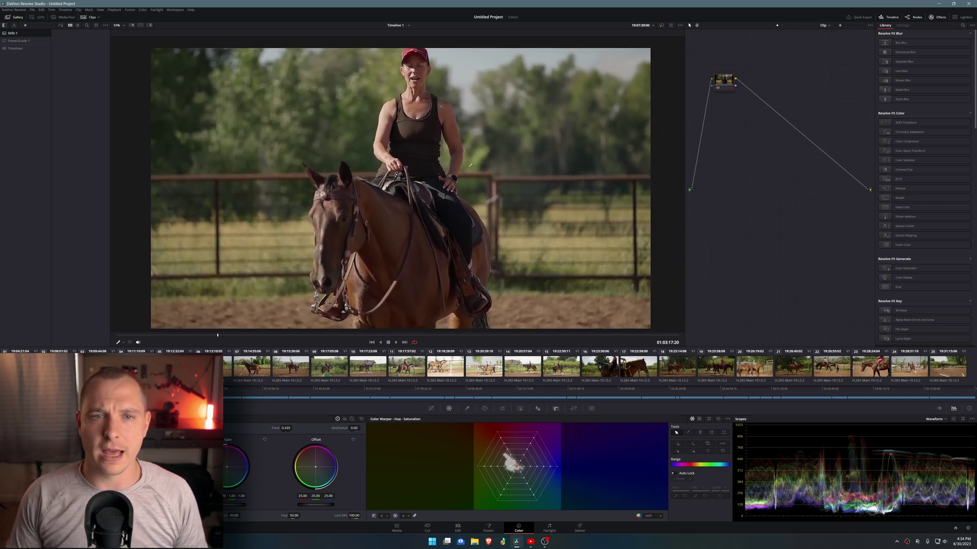